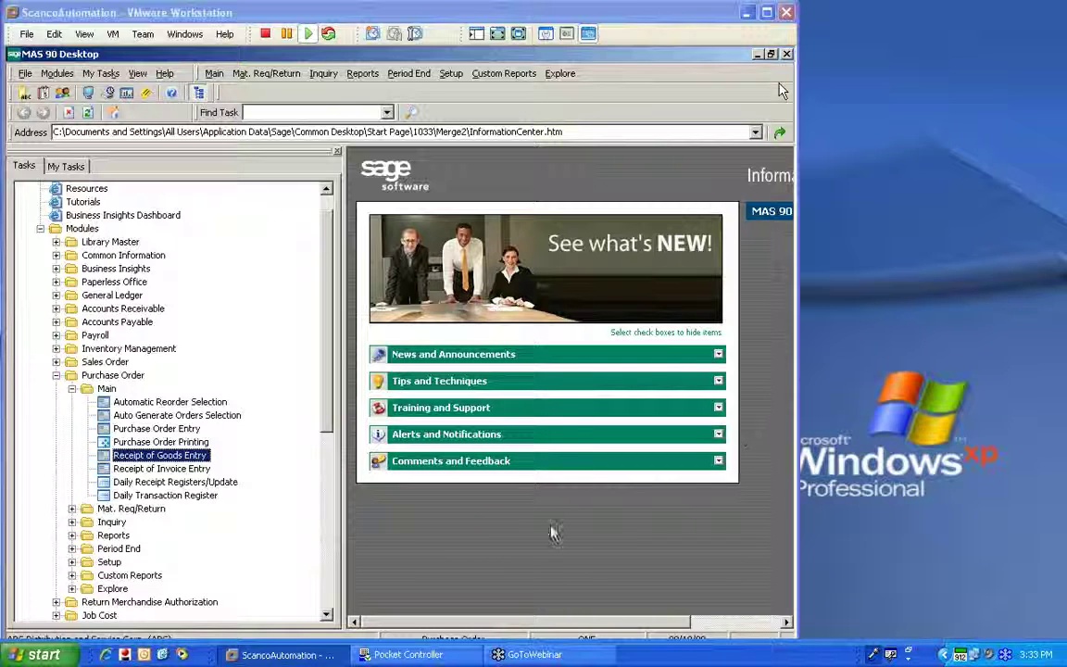
Switch to Pocket Controller, look up the purchase orders and select the one dated 2009/06/30 for receiving
click(437, 655)
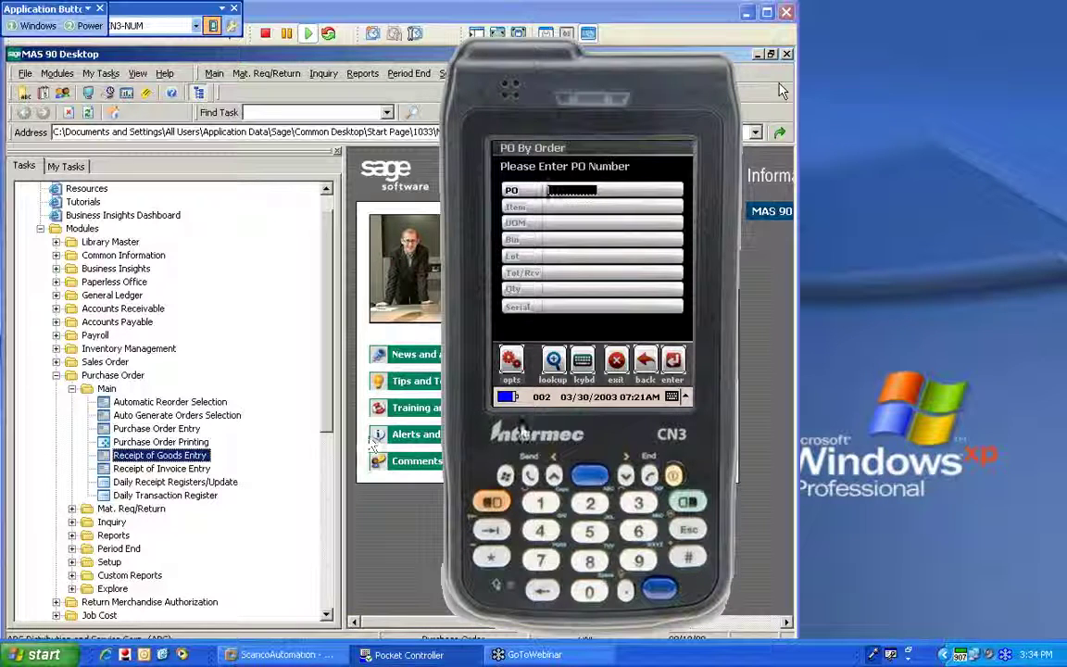
click(559, 368)
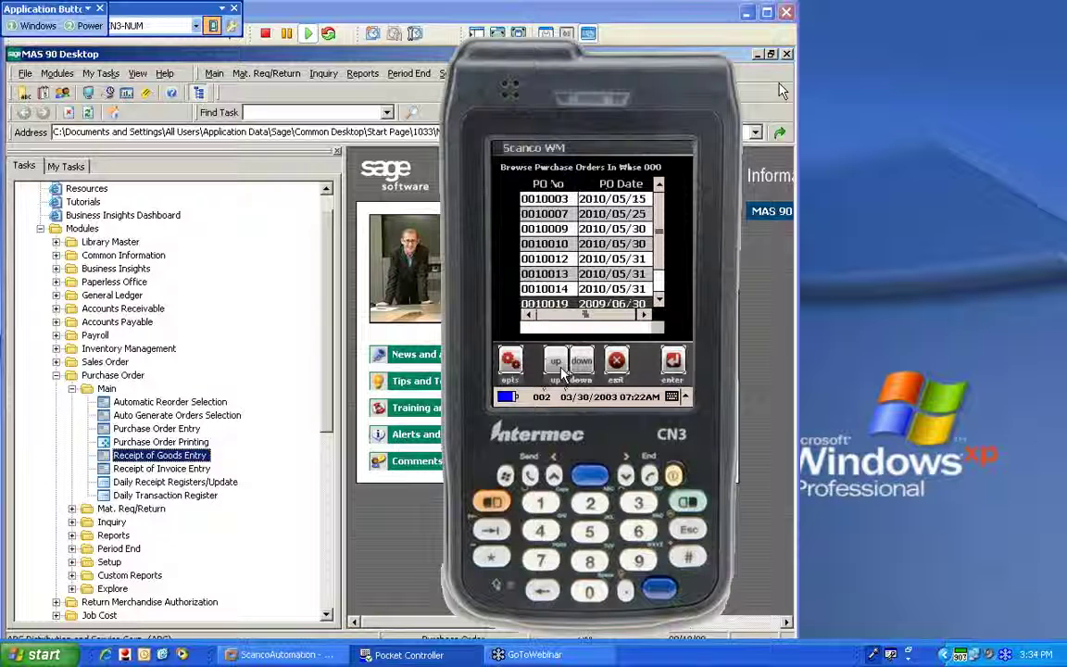
key(Return)
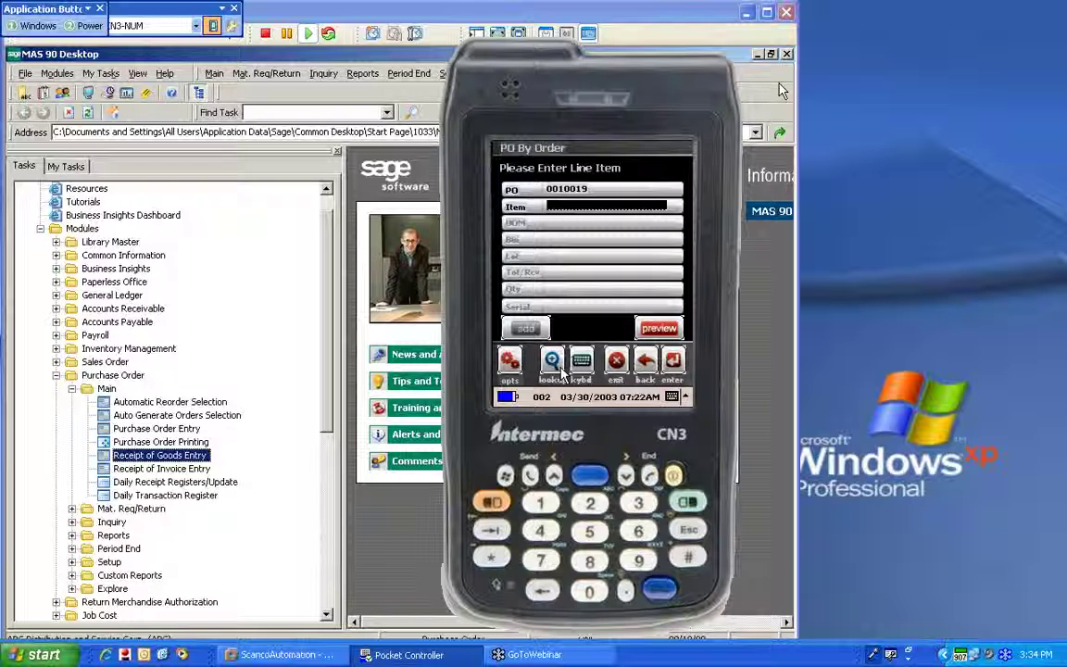
Try to enter GB-MD750 as the line item of the selected purchase order
text(GB-MD750)
key(Return)
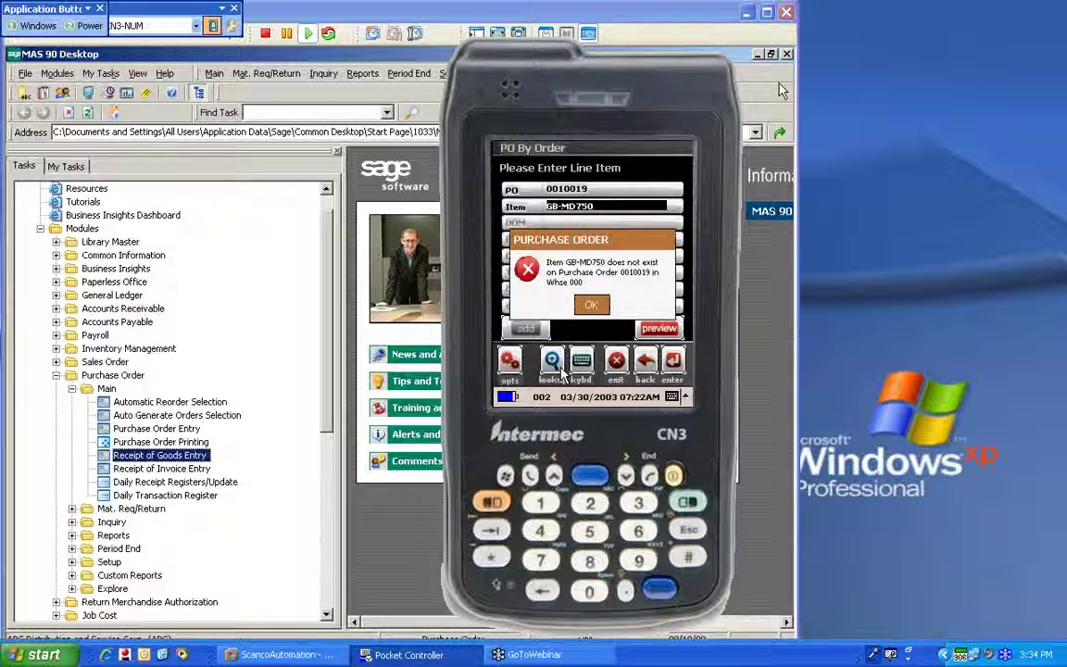
key(Return)
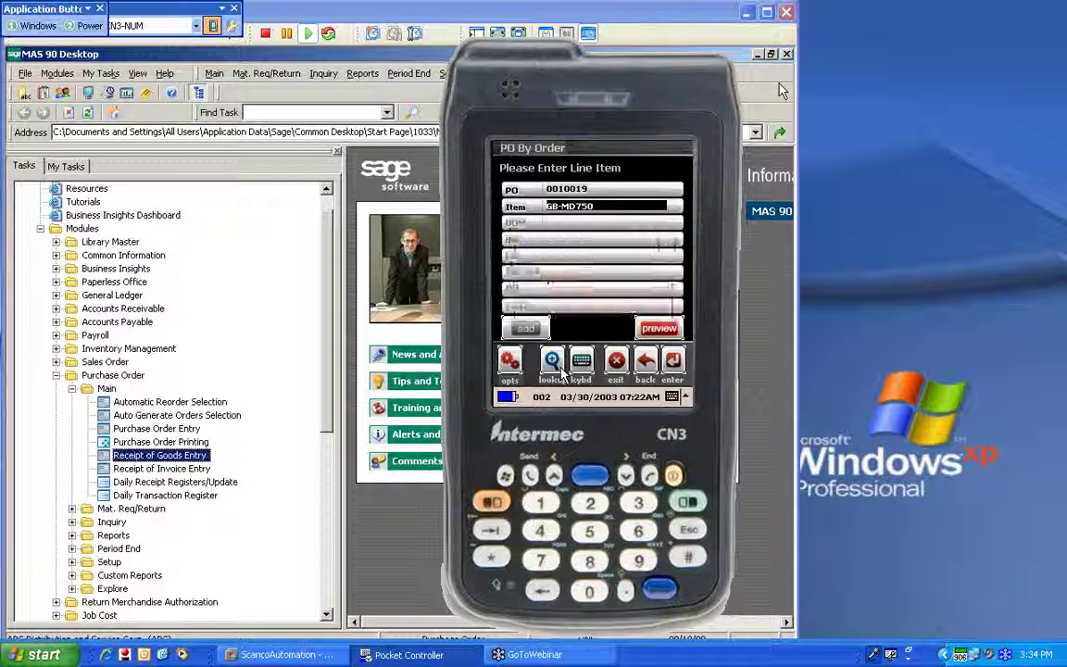
Look up item 6655 on the purchase order and receive a quantity of 5
click(560, 374)
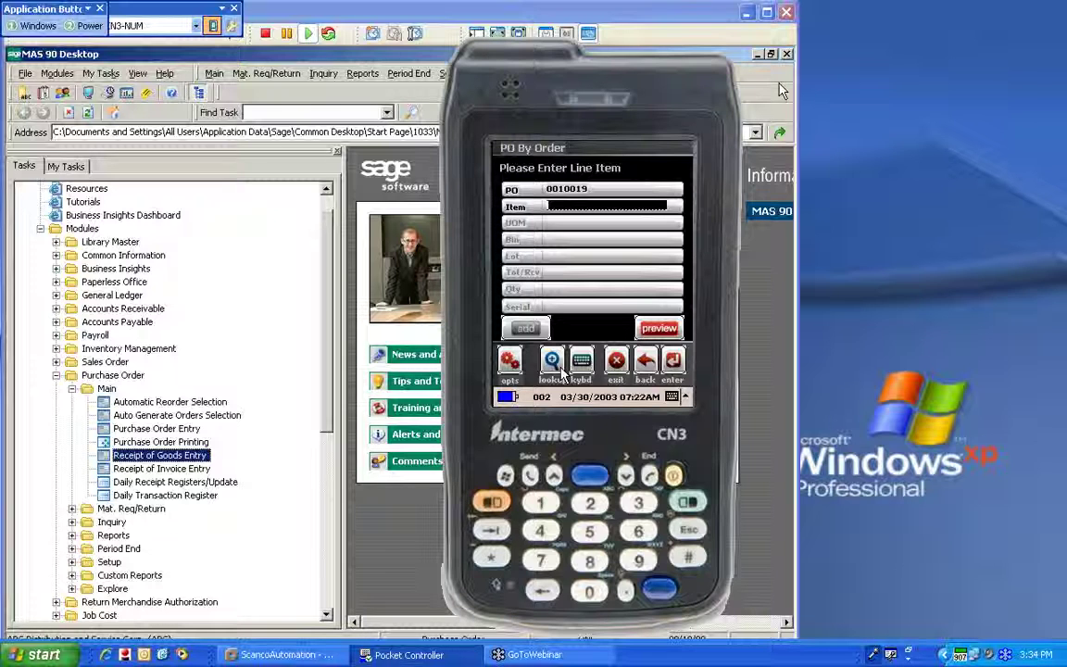
click(560, 370)
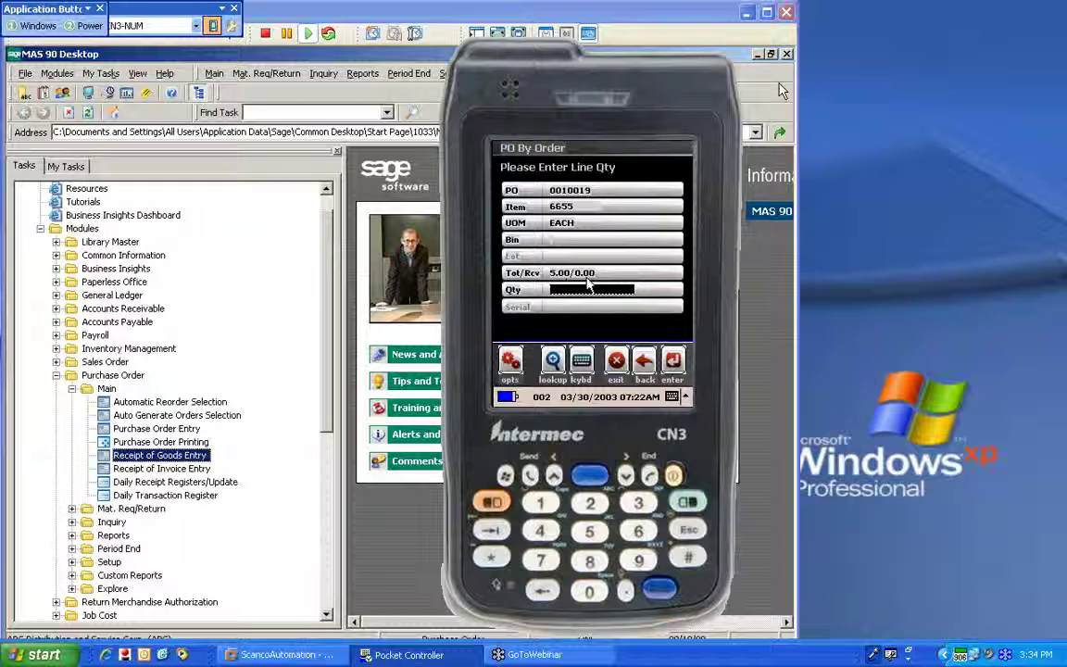
text(5)
key(Return)
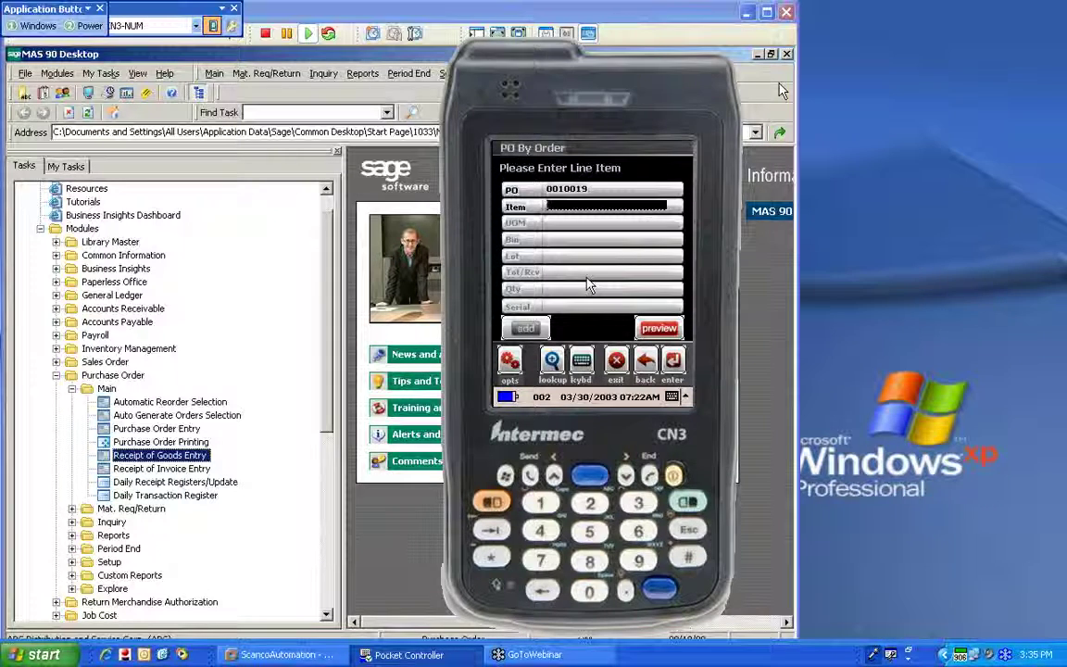
Enter line item 8972 and receive a quantity of 2 under lot JAN10
text(8972)
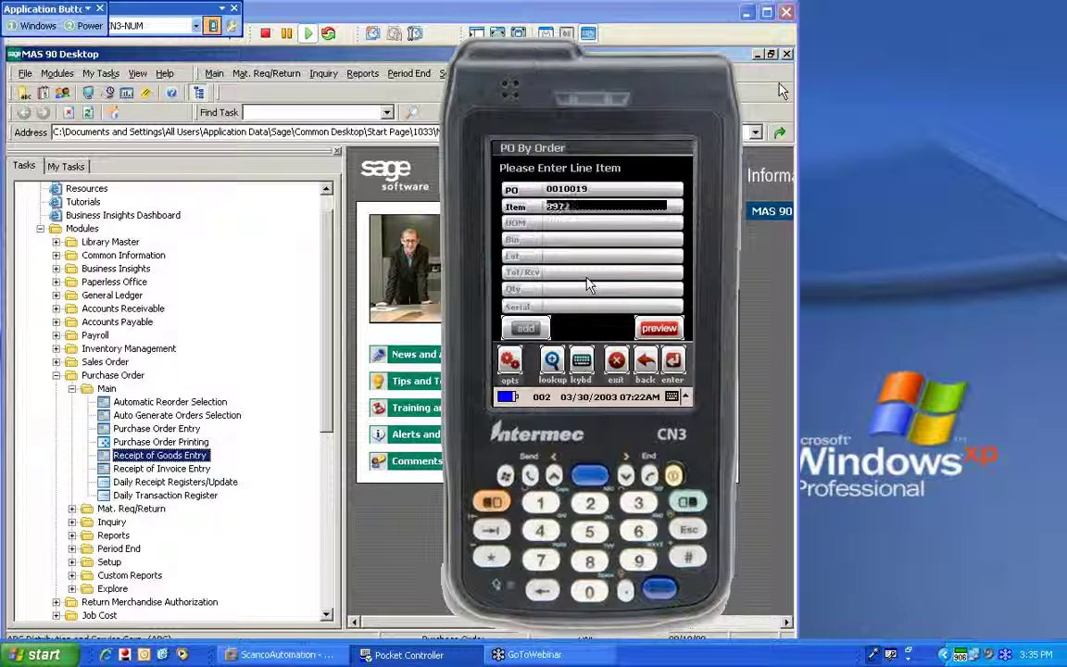
key(Return)
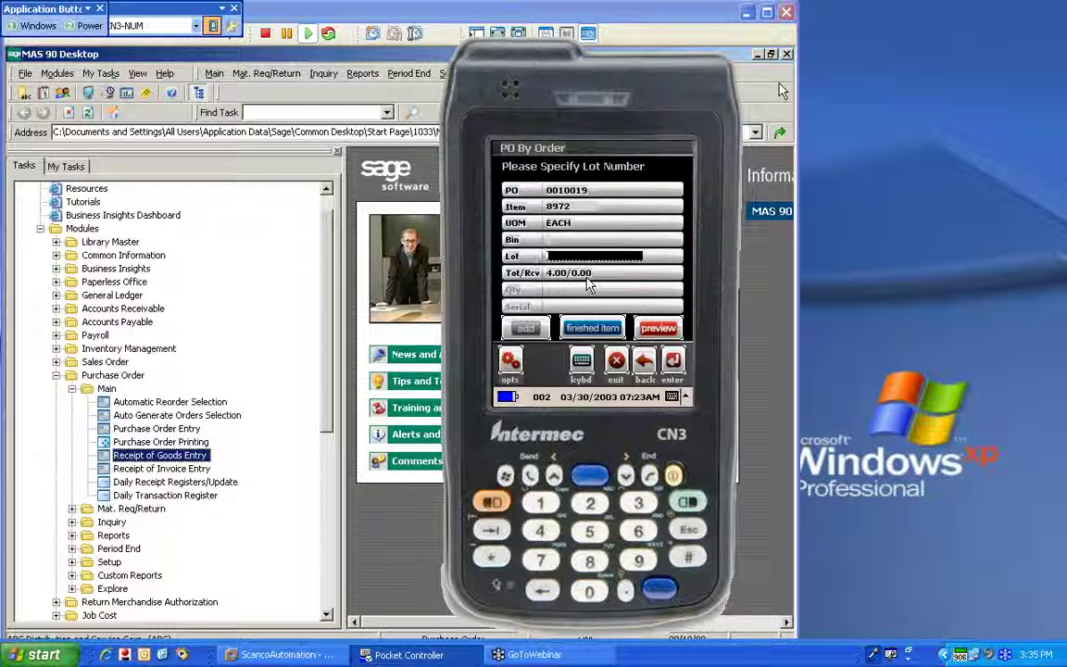
text(AA310)
key(Return)
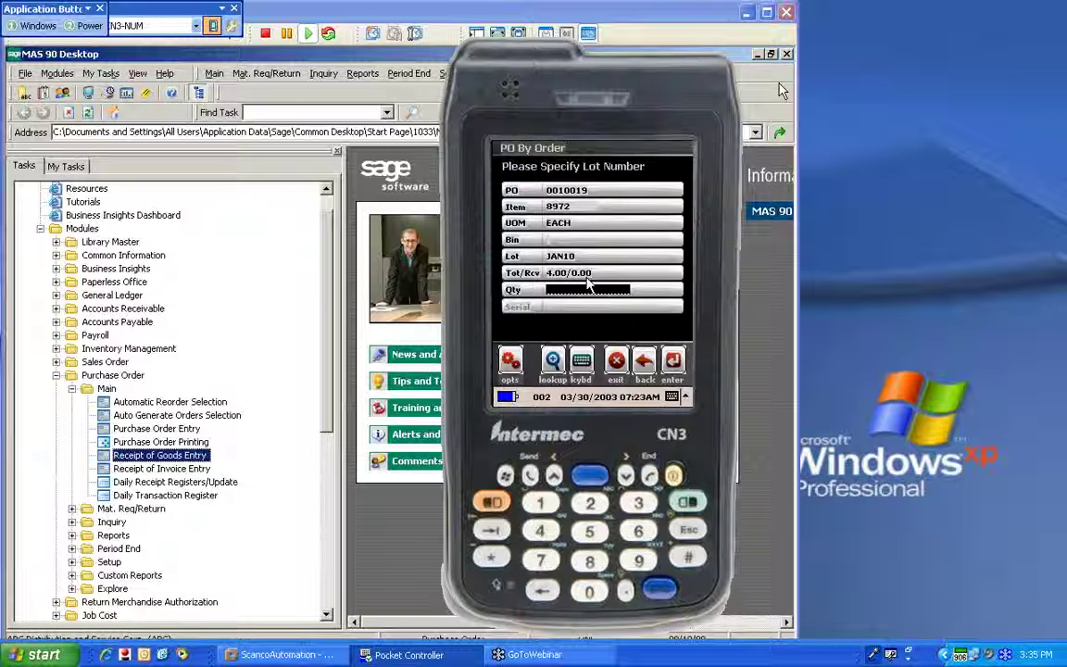
text(2)
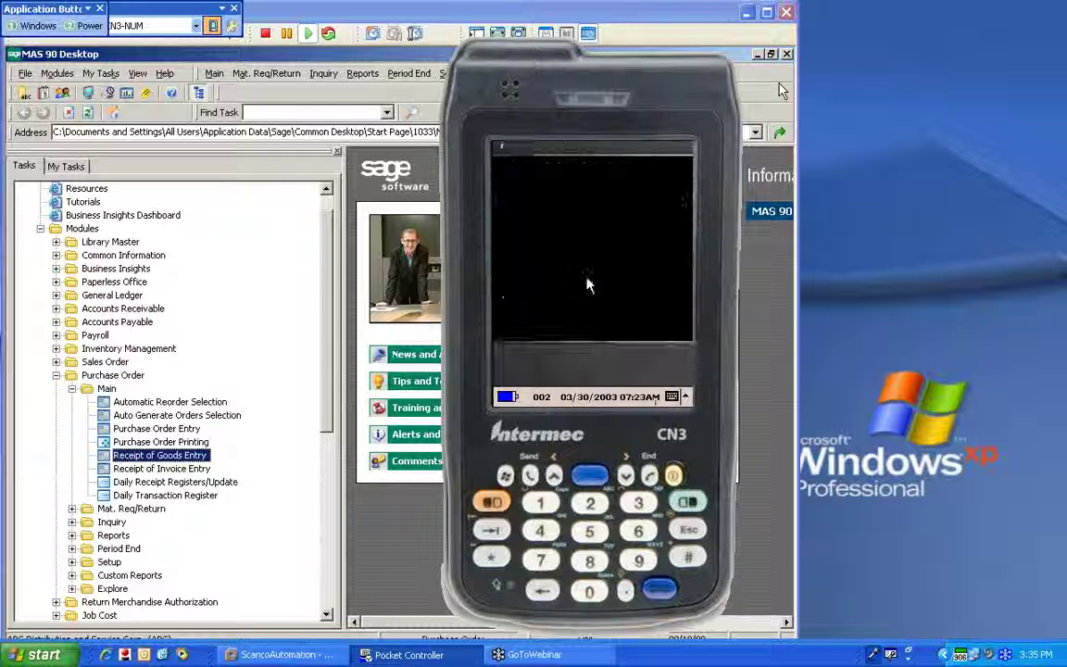
key(Return)
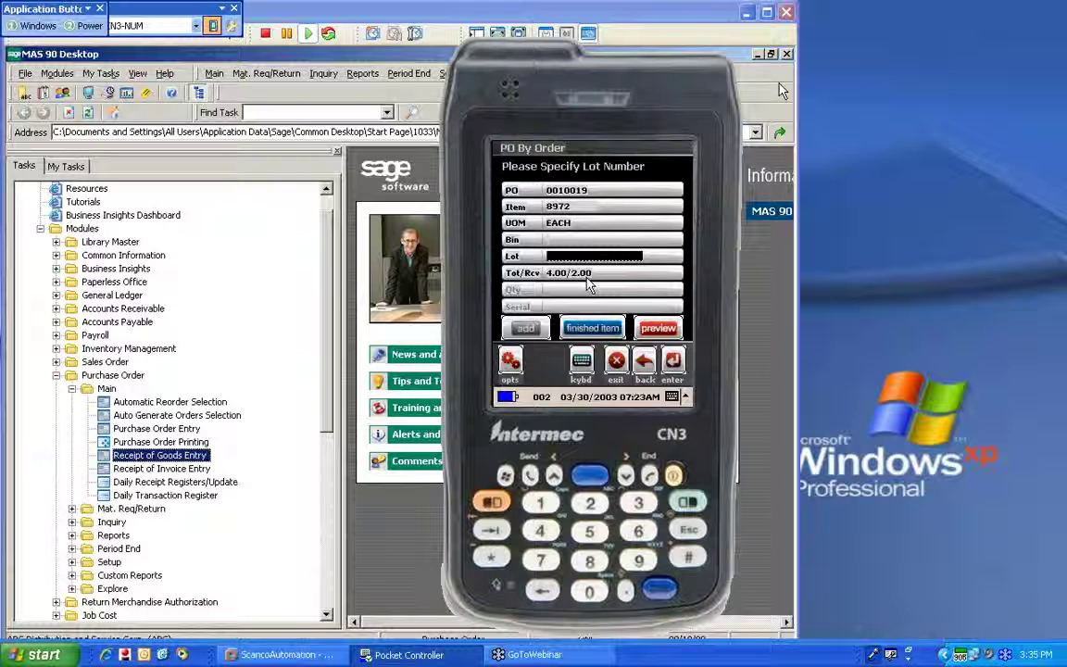
Receive 2 more units of item 8972 under lot GB-MD750 and finish receiving on the purchase order
text(LOT-75-02)
key(Return)
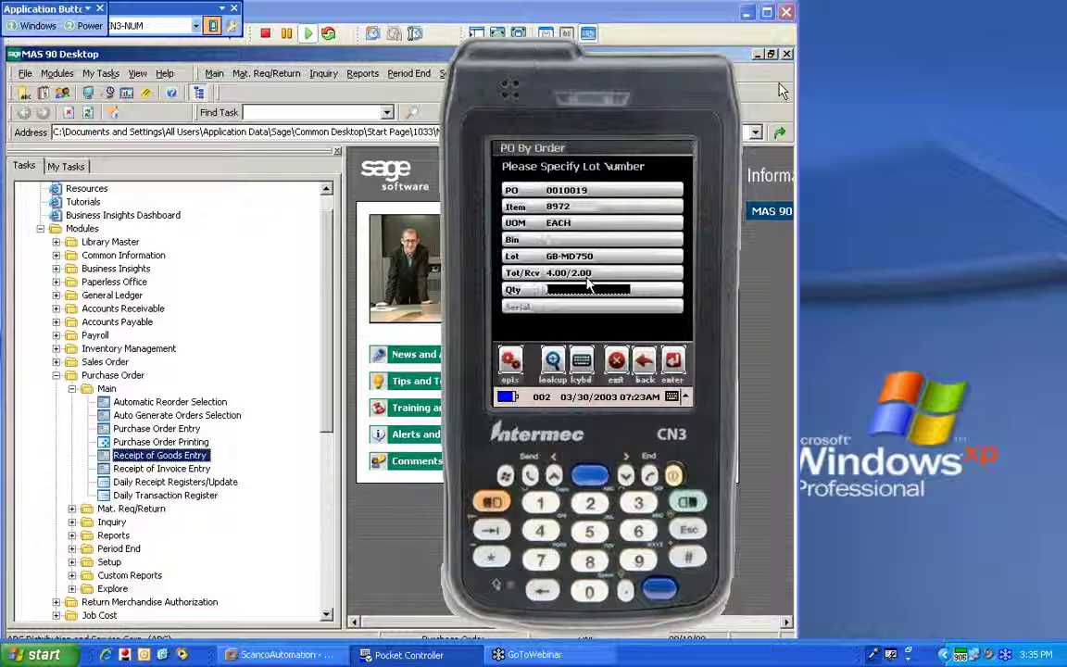
text(2)
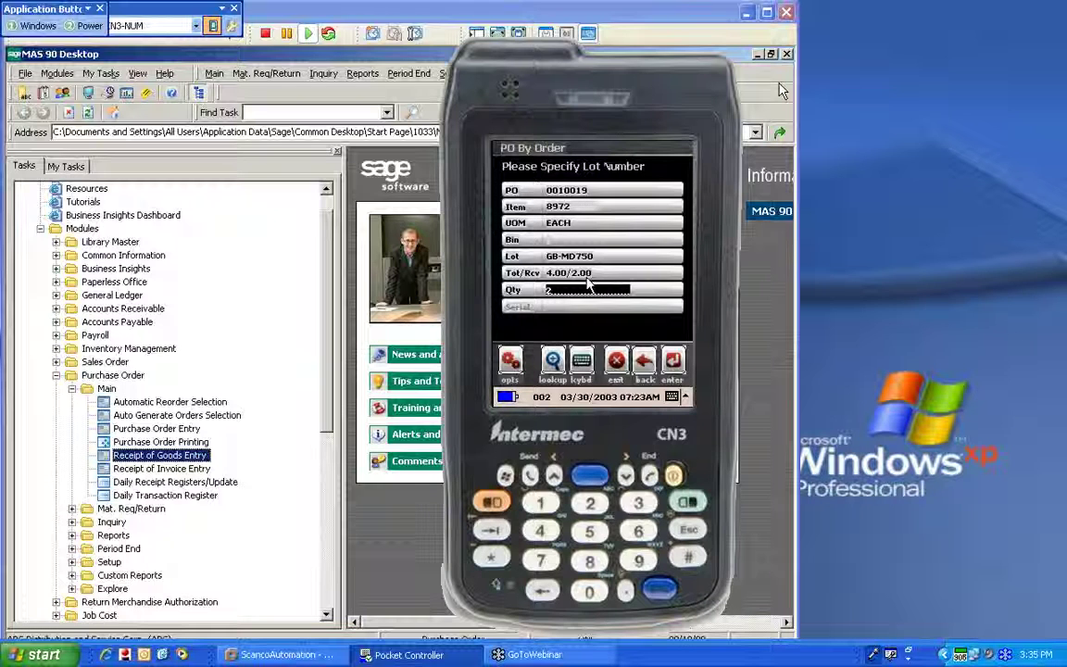
key(Return)
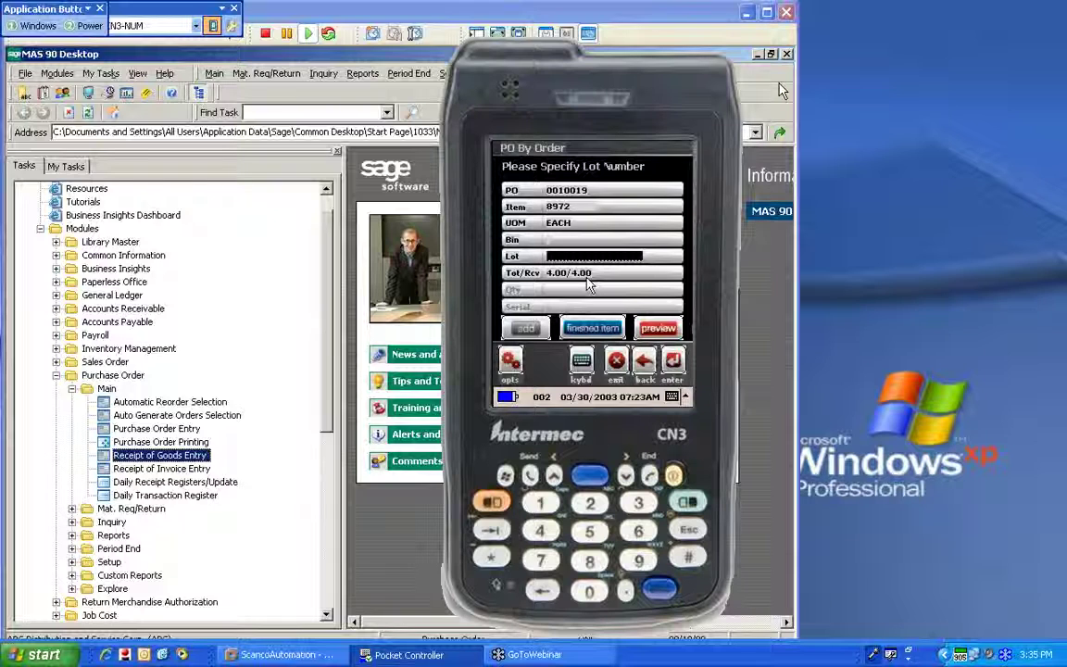
key(Return)
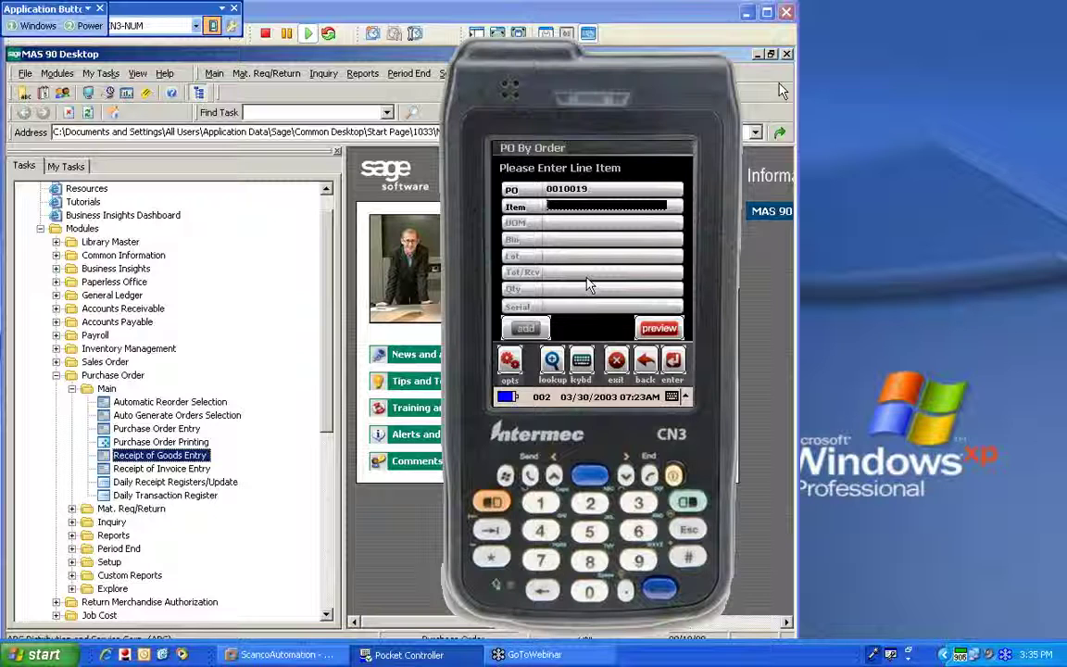
click(508, 380)
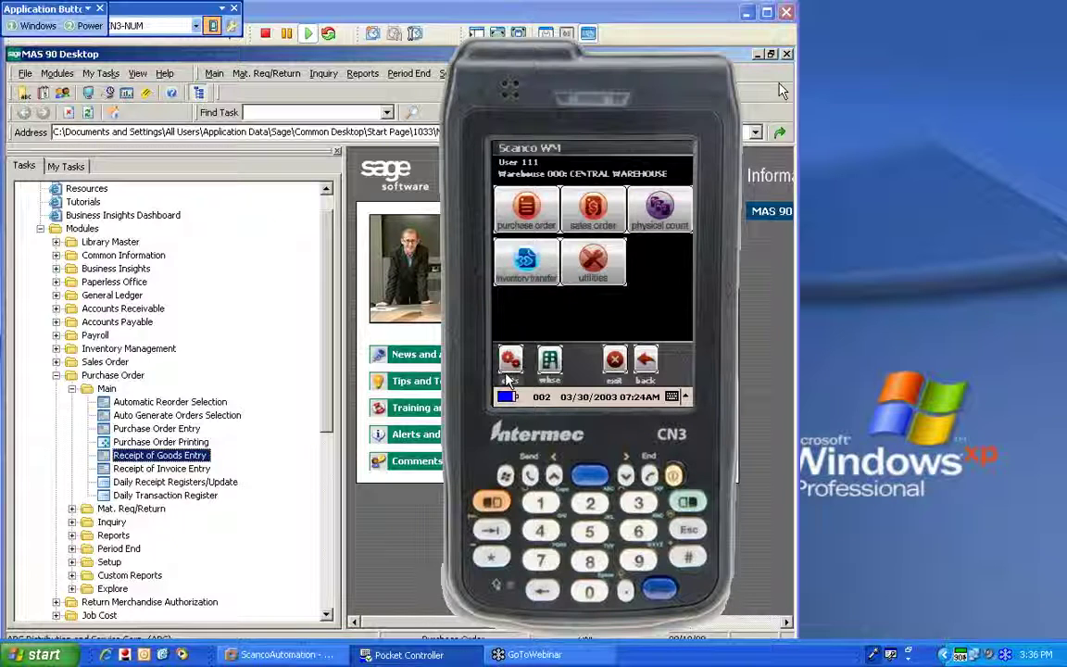
Open Receipt of Goods Entry in MAS 90 and load the Tel-comm Communications receipt dated 03/30/03
click(153, 457)
double_click(152, 457)
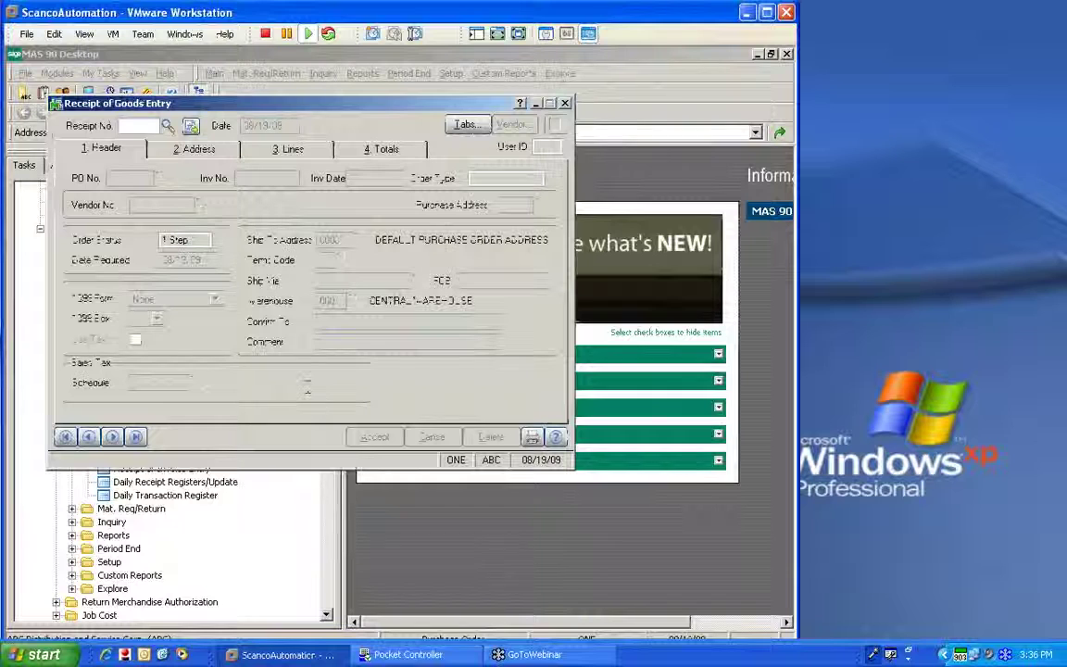
click(167, 127)
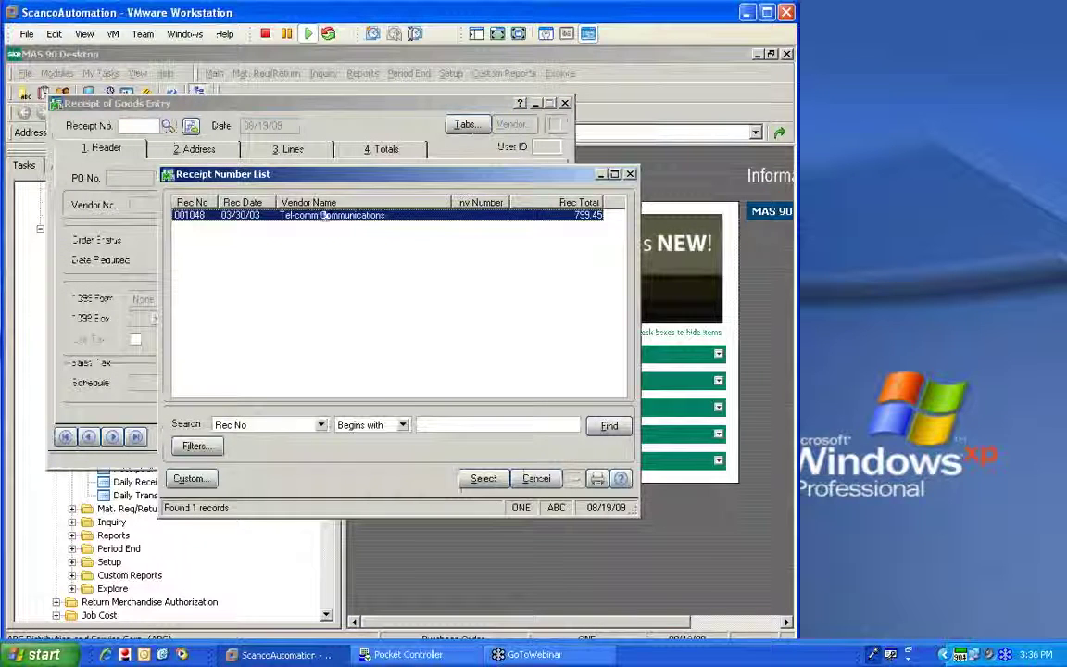
double_click(388, 225)
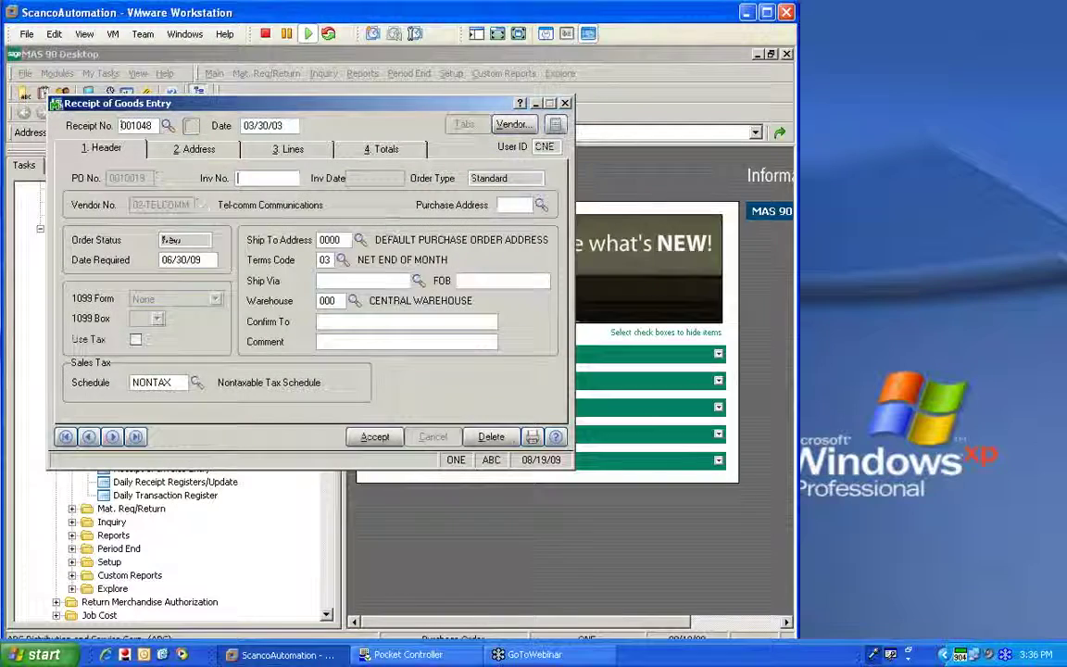
Examine the received quantities on the receipt's line entries for items 6655 and 8972
click(294, 153)
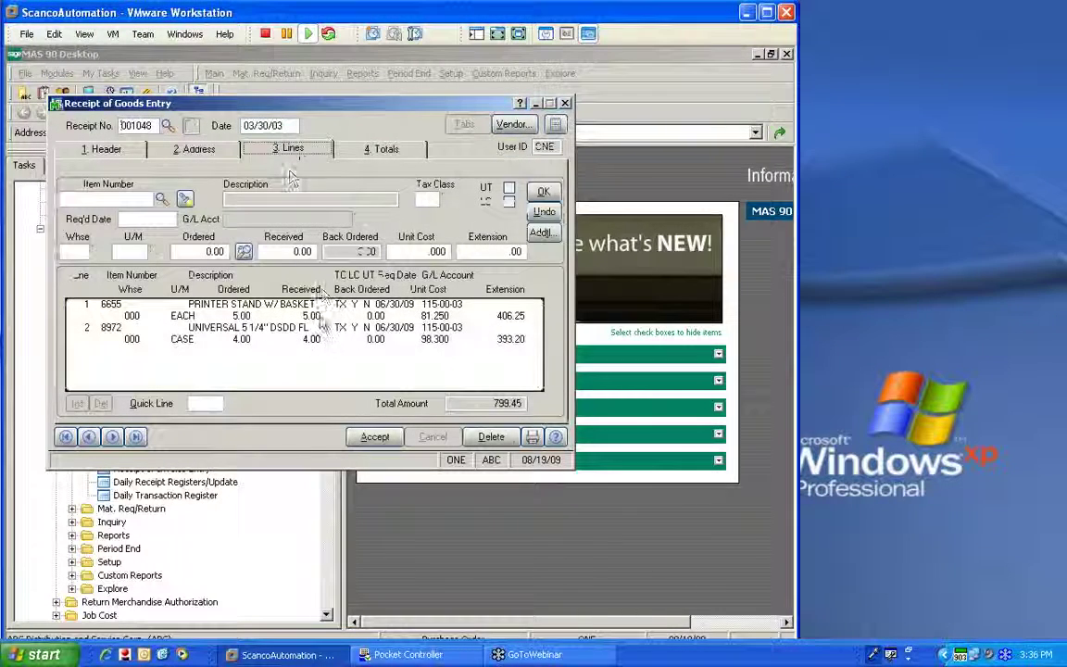
click(320, 314)
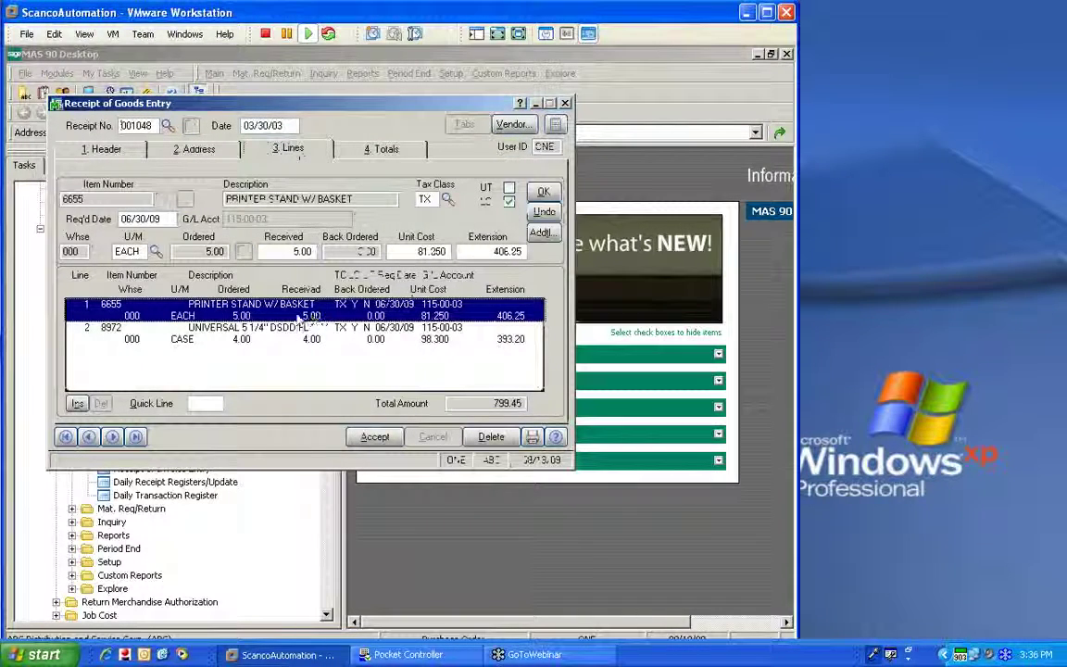
click(321, 316)
click(310, 345)
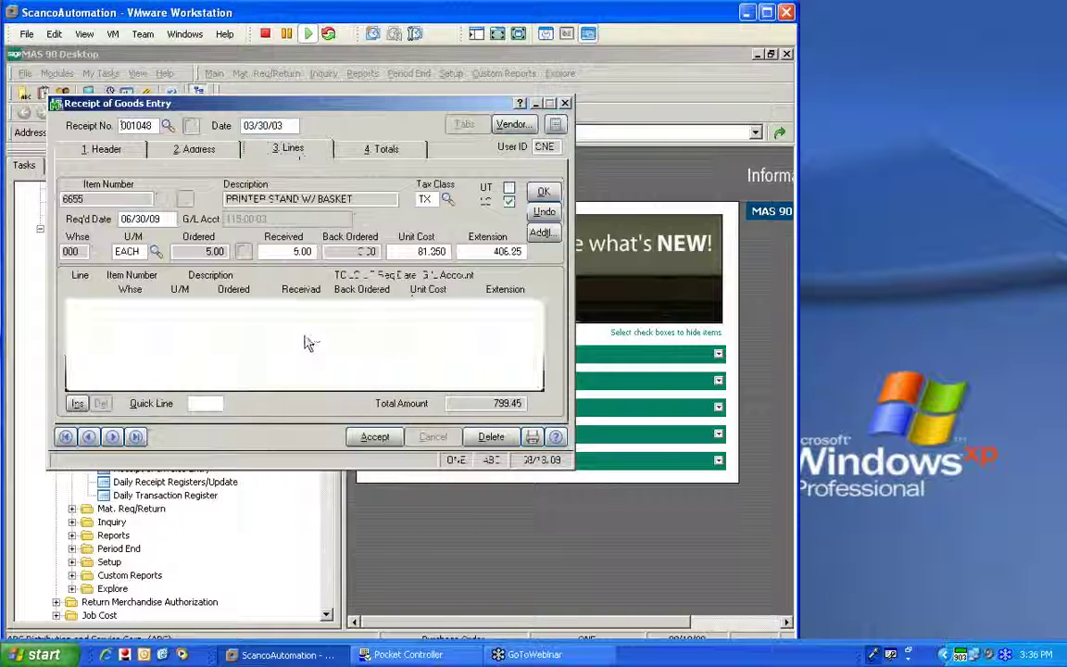